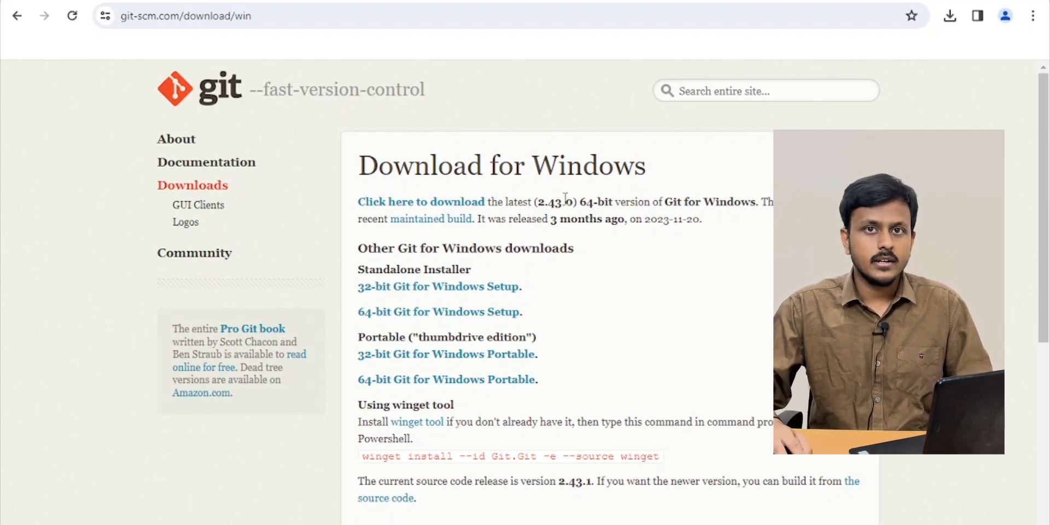
Download the latest 64-bit Git for Windows installer, Git-2.43.0-64-bit, to the Download folder and launch it
click(444, 201)
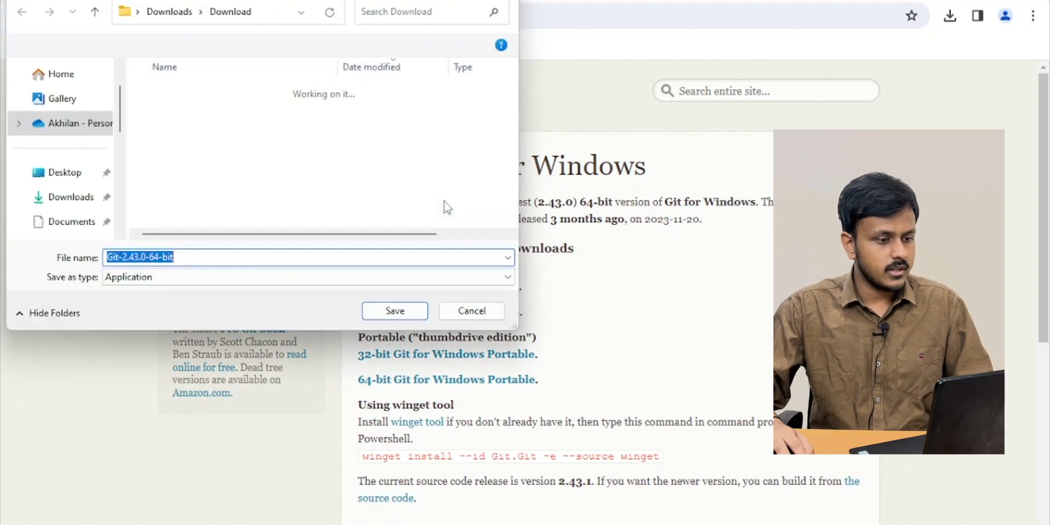
click(399, 315)
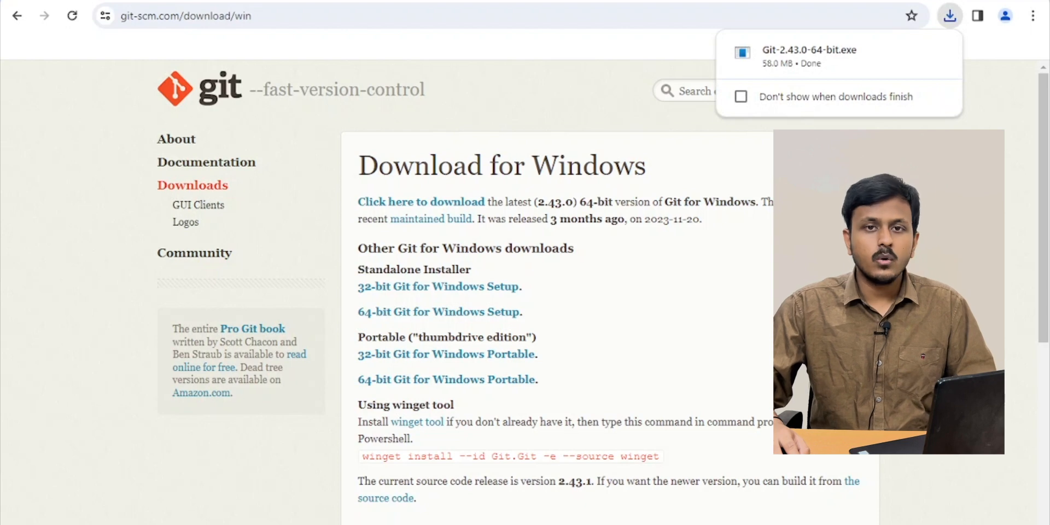
click(808, 63)
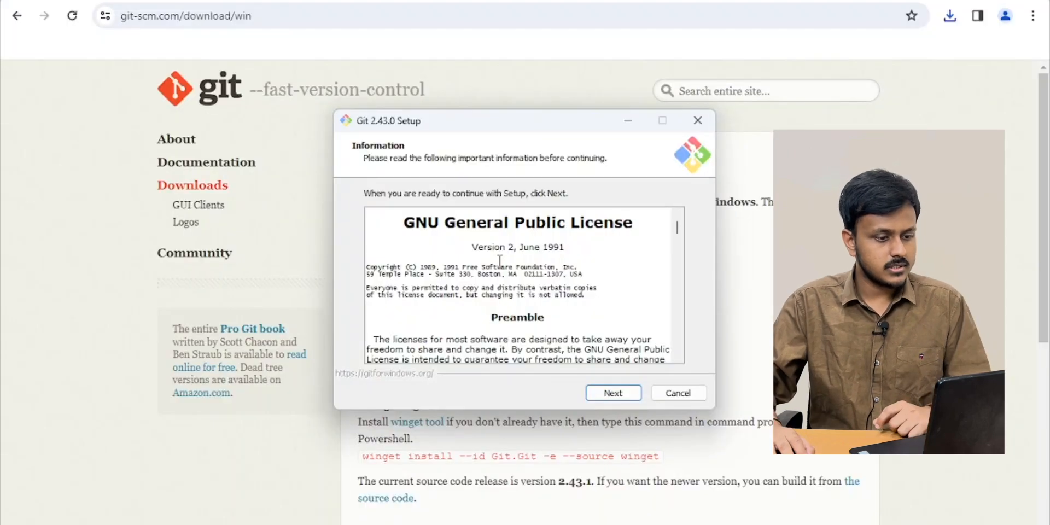
Accept the GNU General Public License and keep C:\Program Files\Git as the installation folder
scroll(607, 316, down, 10)
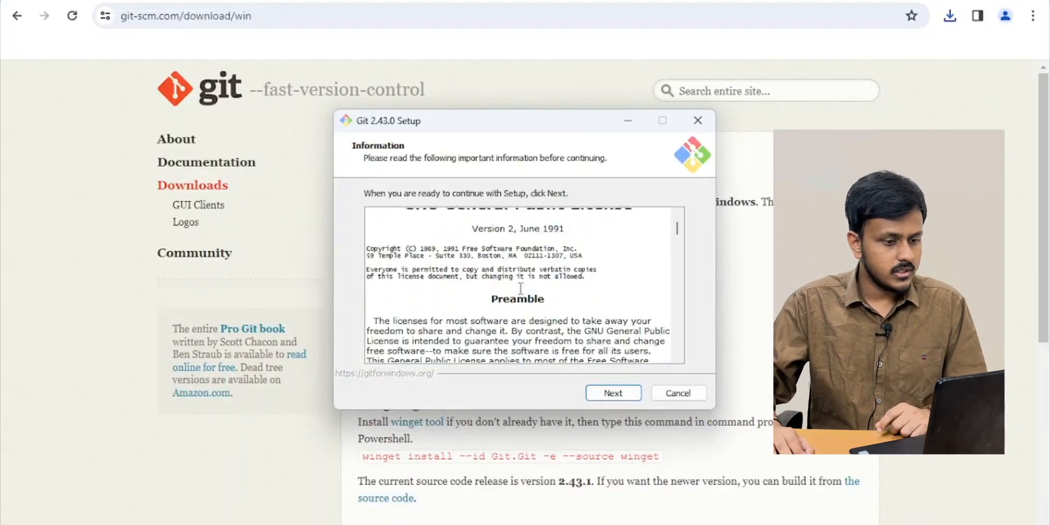
scroll(608, 316, down, 10)
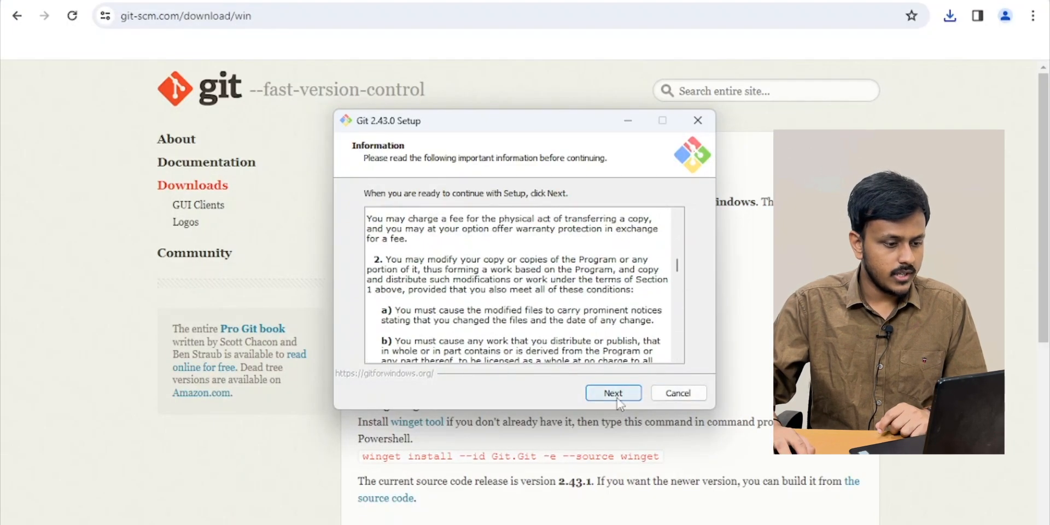
click(615, 394)
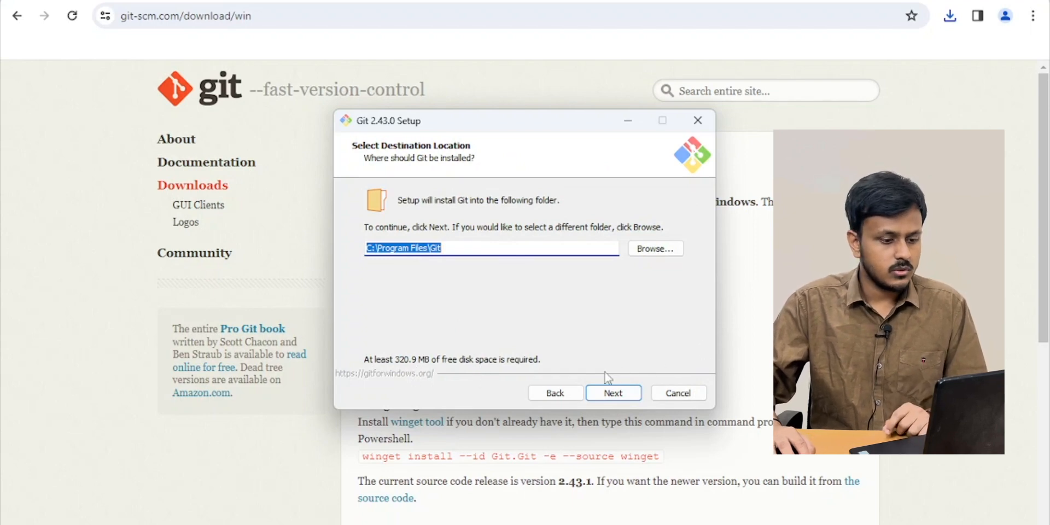
click(635, 395)
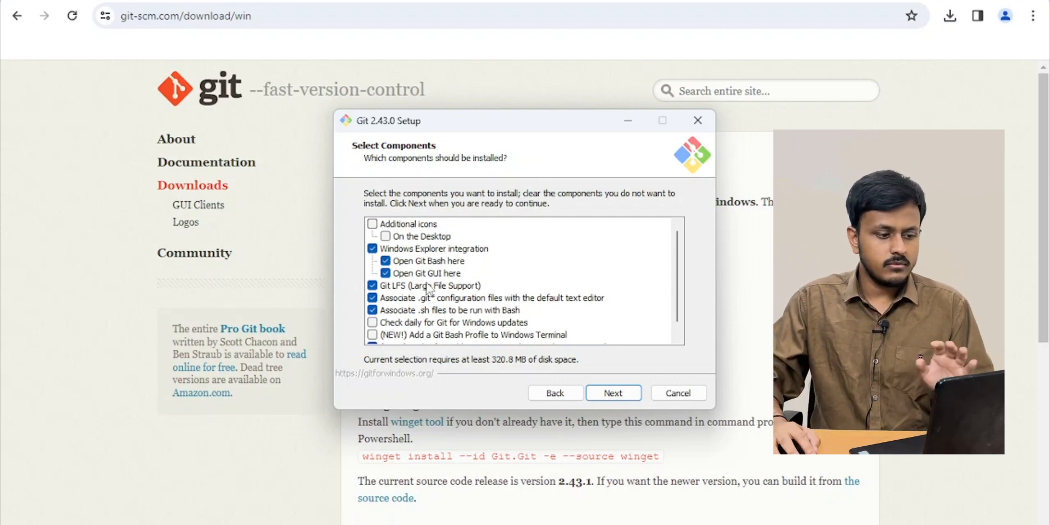
Review and keep the default components, and place the shortcuts in the Git Start Menu folder
scroll(437, 285, down, 1)
scroll(465, 298, up, 1)
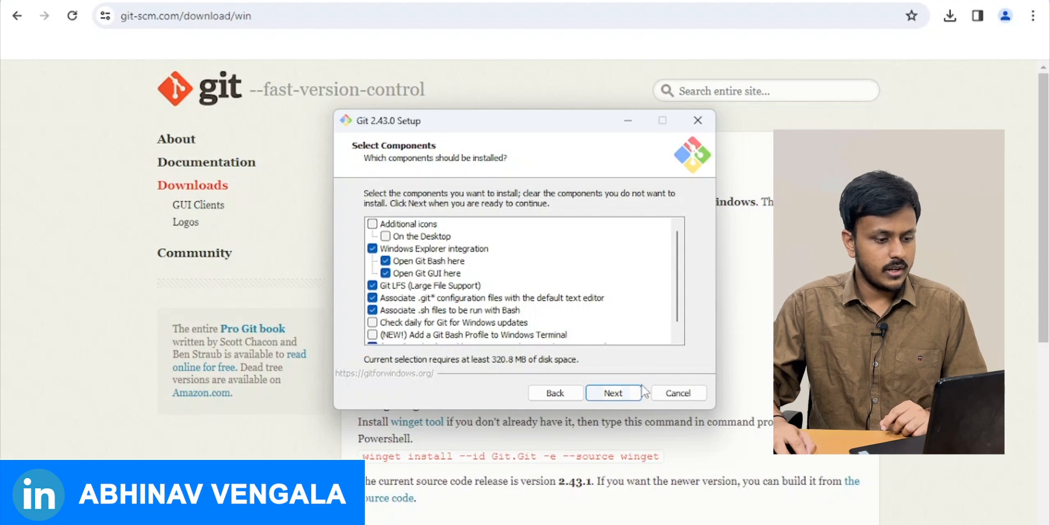
click(627, 398)
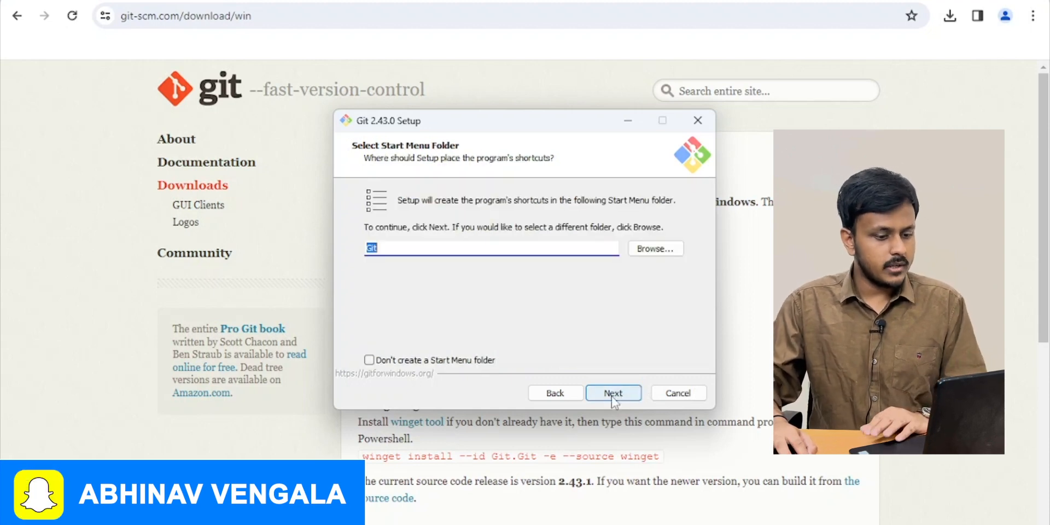
click(613, 395)
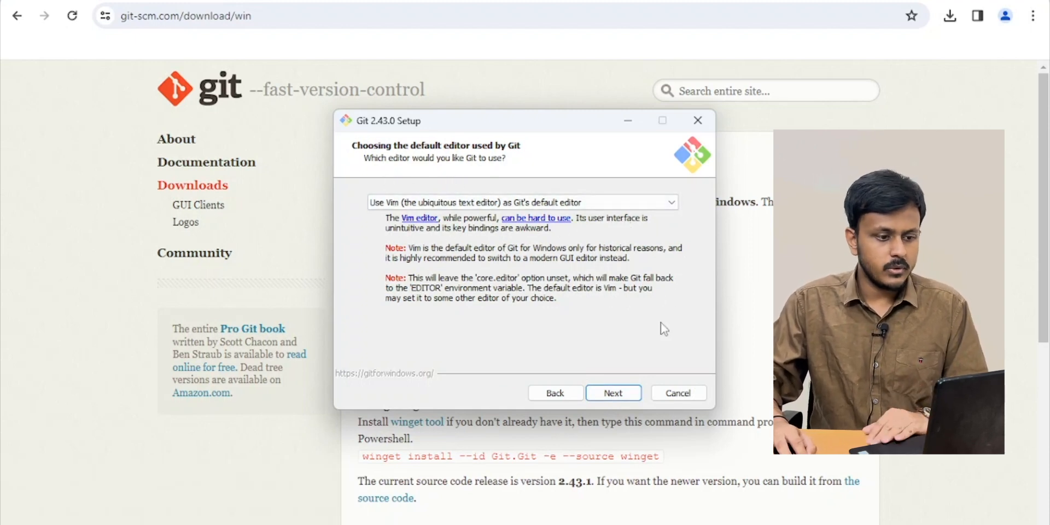
Keep Vim as default editor and Let Git decide for the initial branch, with the PATH option Use Git from Git Bash only
click(614, 393)
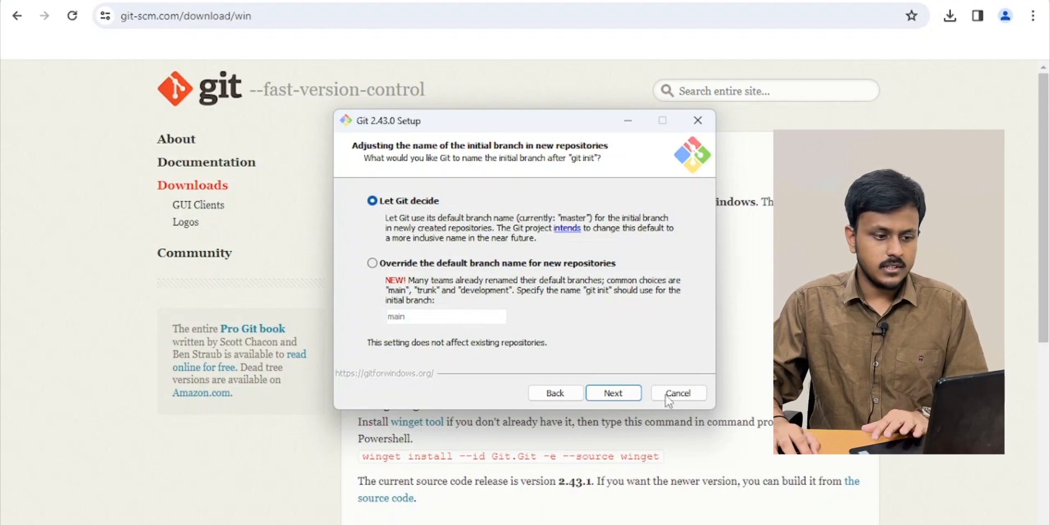
click(629, 402)
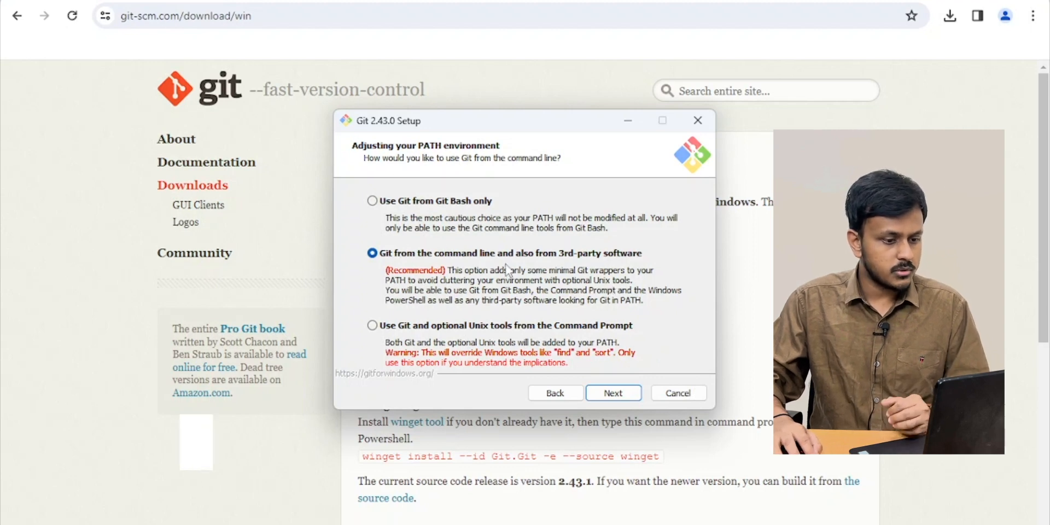
click(404, 205)
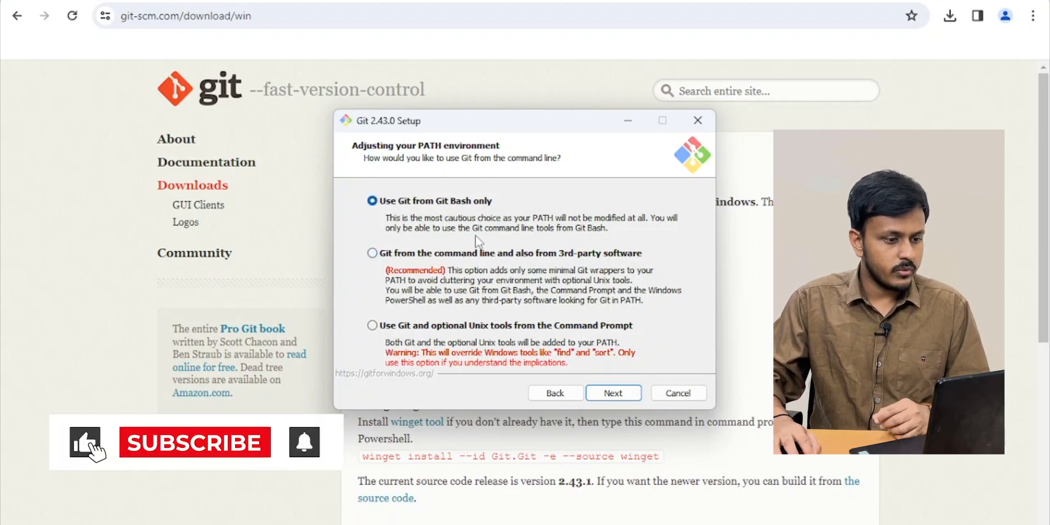
click(613, 392)
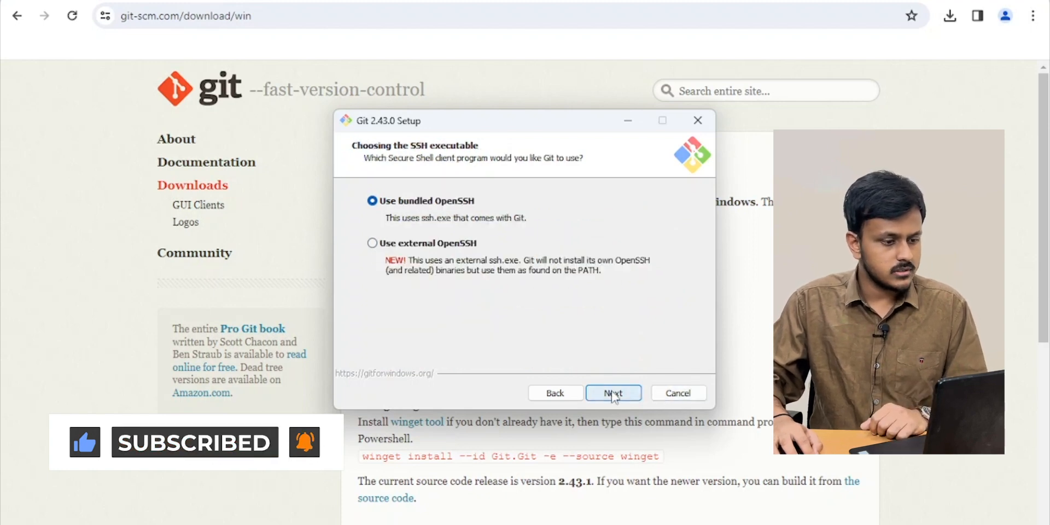
Accept the defaults: bundled OpenSSH, the OpenSSL library, Windows-style checkout with Unix-style commit line endings, and the MinTTY terminal
click(612, 394)
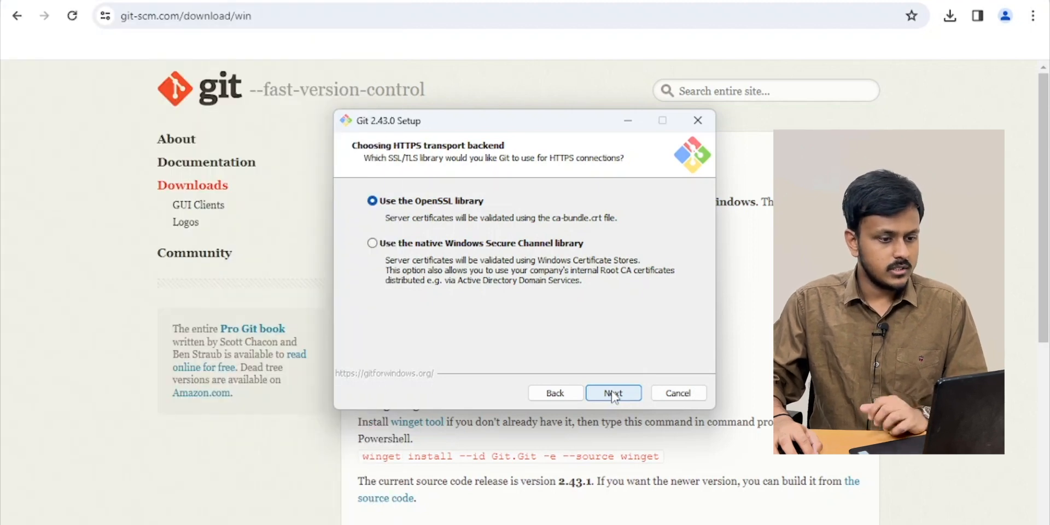
click(613, 393)
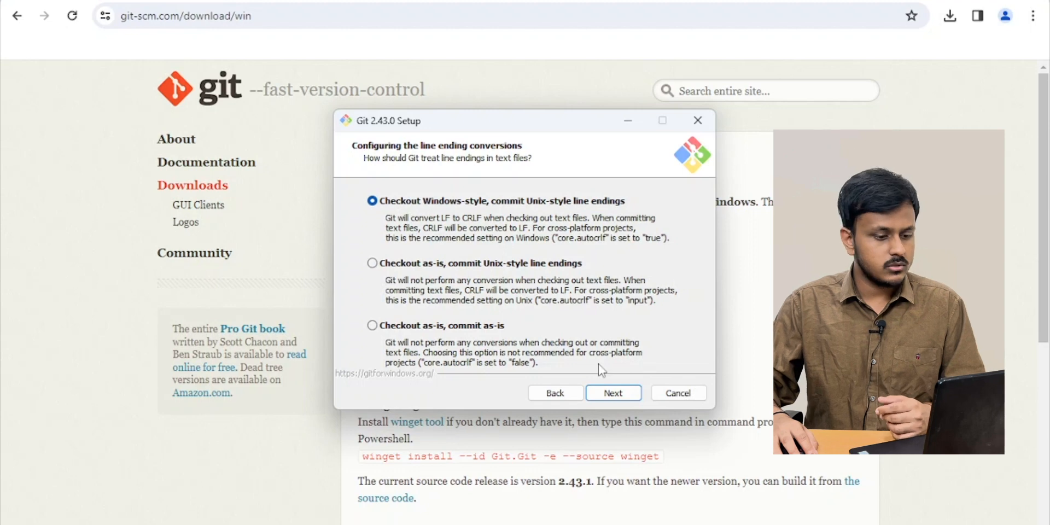
click(631, 398)
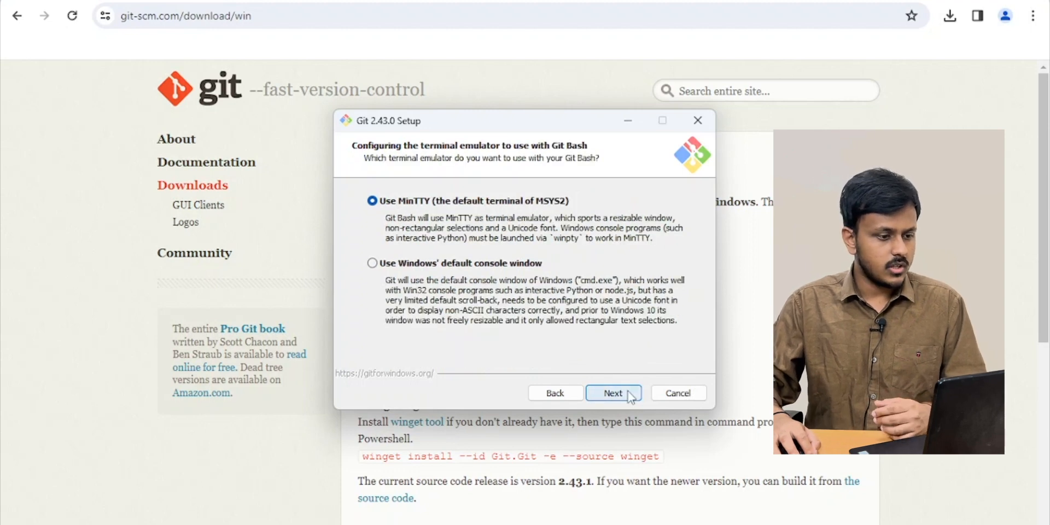
click(631, 397)
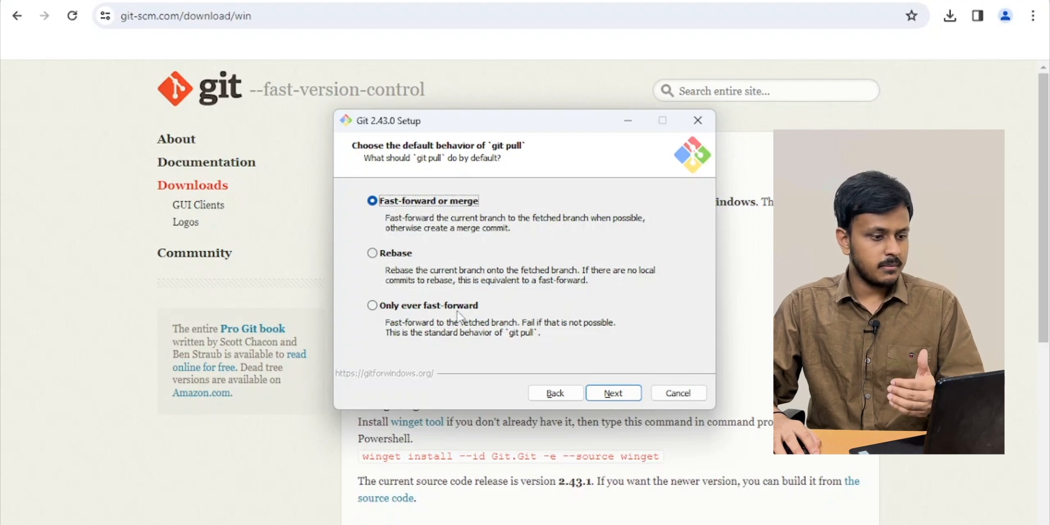
Set the git pull behavior to Only ever fast-forward, keeping Git Credential Manager and file system caching enabled
click(444, 306)
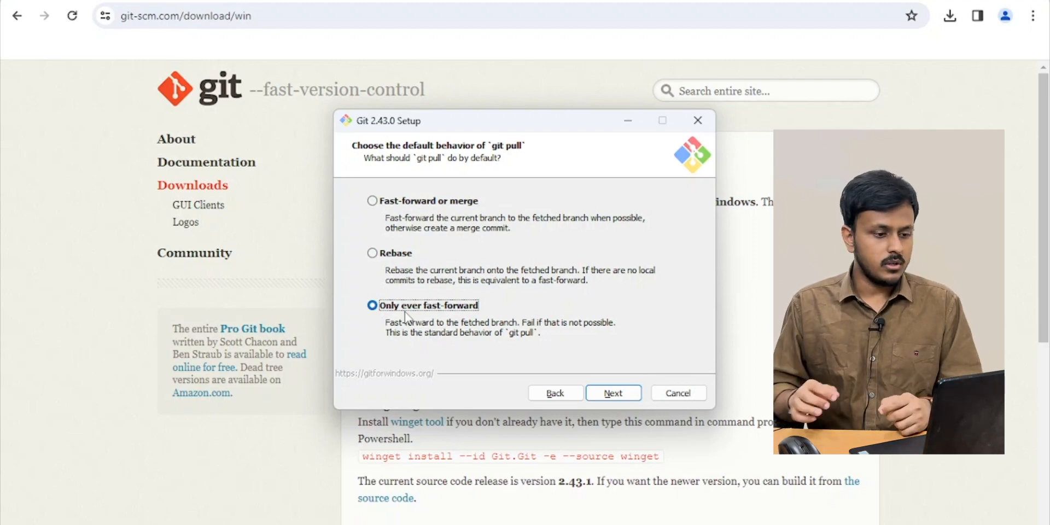
click(614, 393)
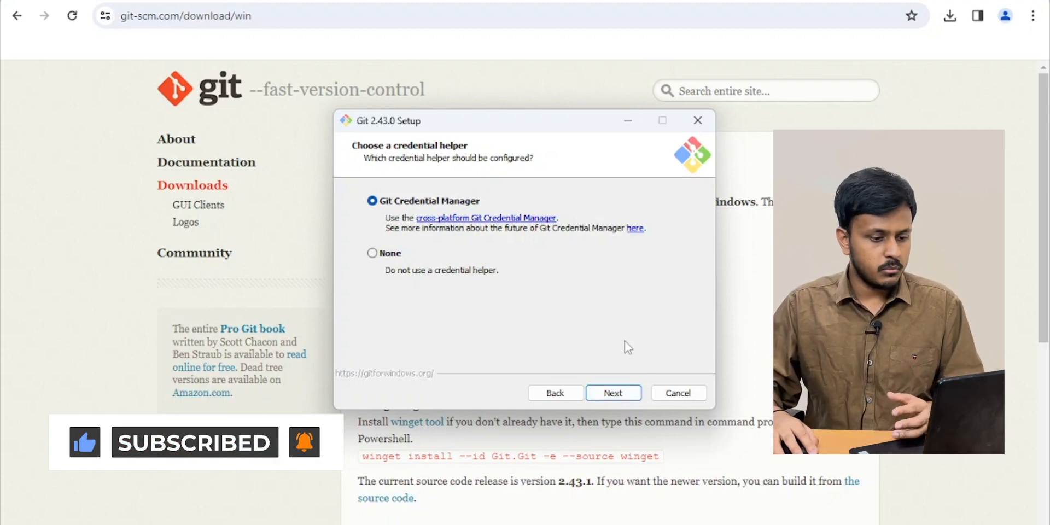
click(626, 394)
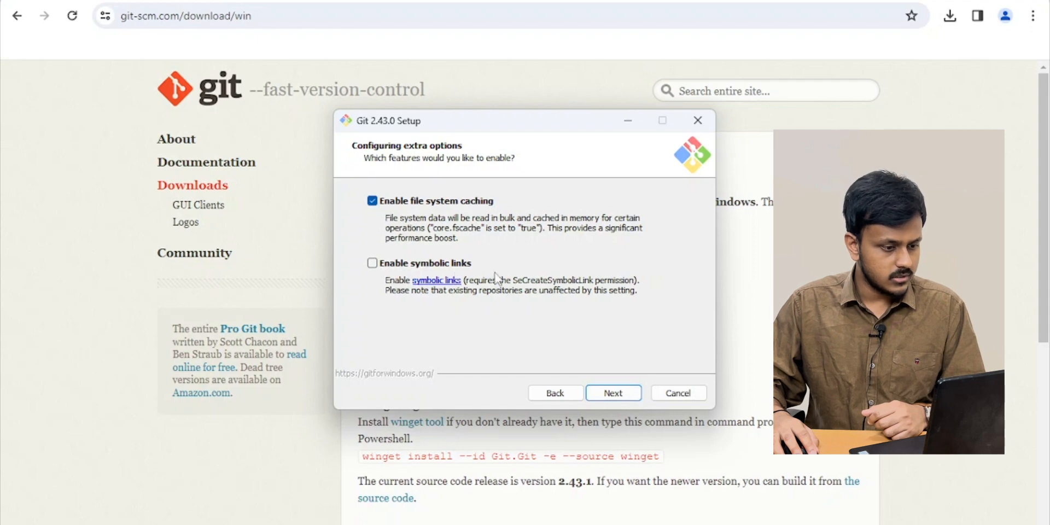
click(614, 393)
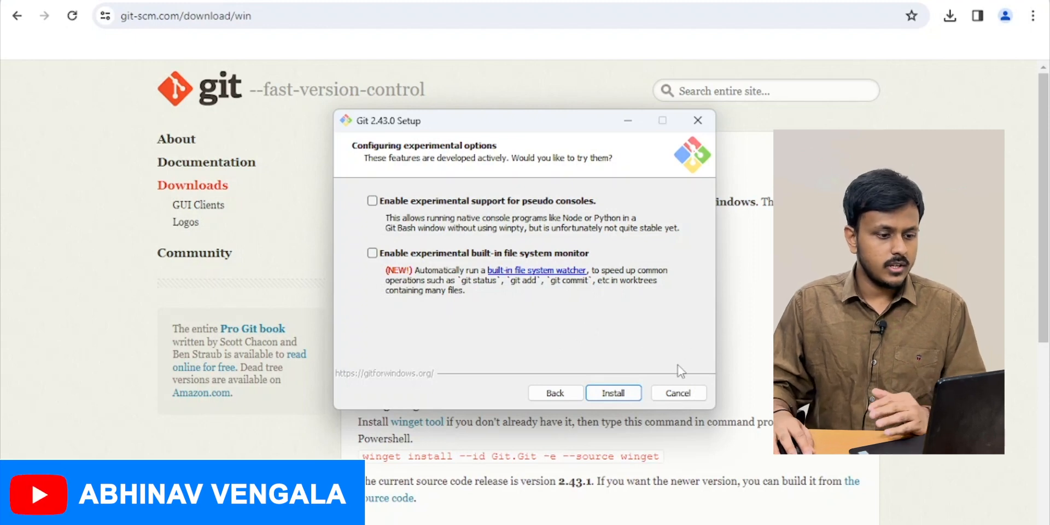
Install Git without experimental options and finish the wizard with Launch Git Bash and View Release Notes enabled
click(613, 394)
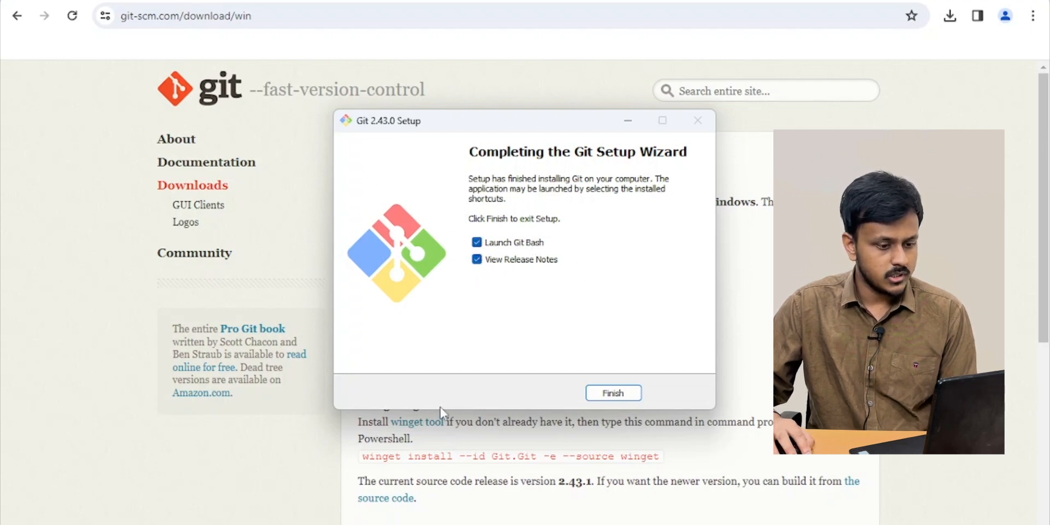
click(604, 394)
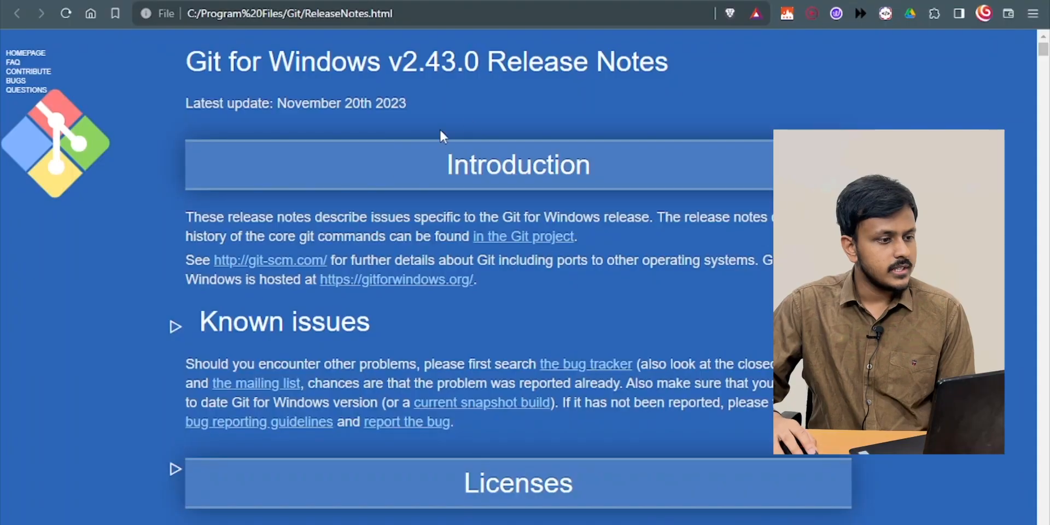
Examine the Git for Windows v2.43.0 release notes, including new features, bug fixes and the v2.42.0(2) changes
scroll(452, 278, down, 15)
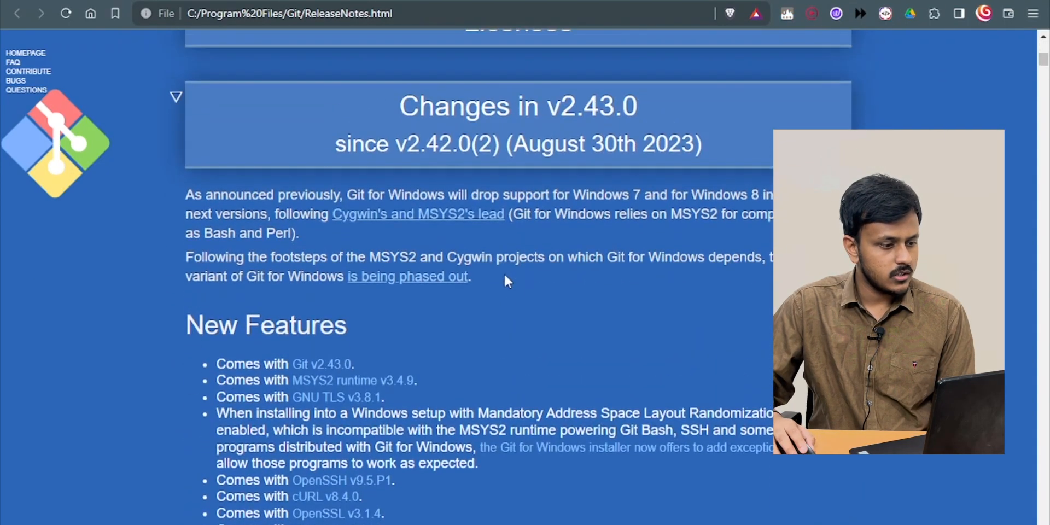
scroll(504, 292, up, 10)
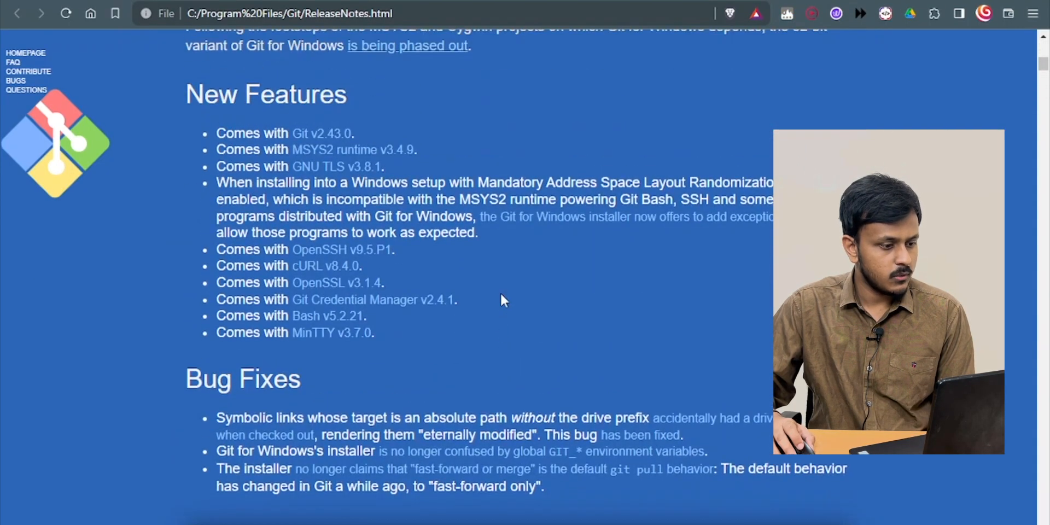
scroll(293, 275, down, 6)
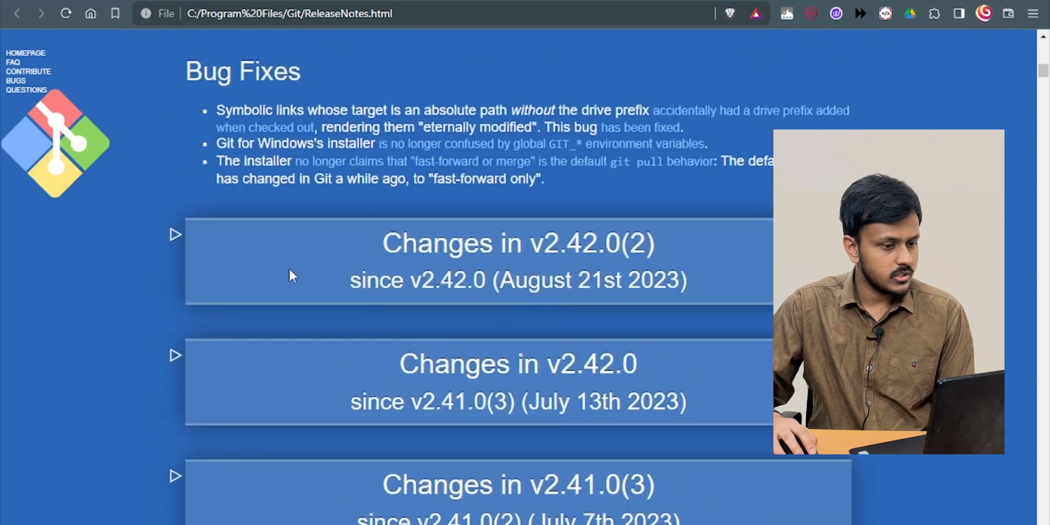
click(175, 235)
scroll(456, 268, down, 1)
scroll(456, 268, down, 4)
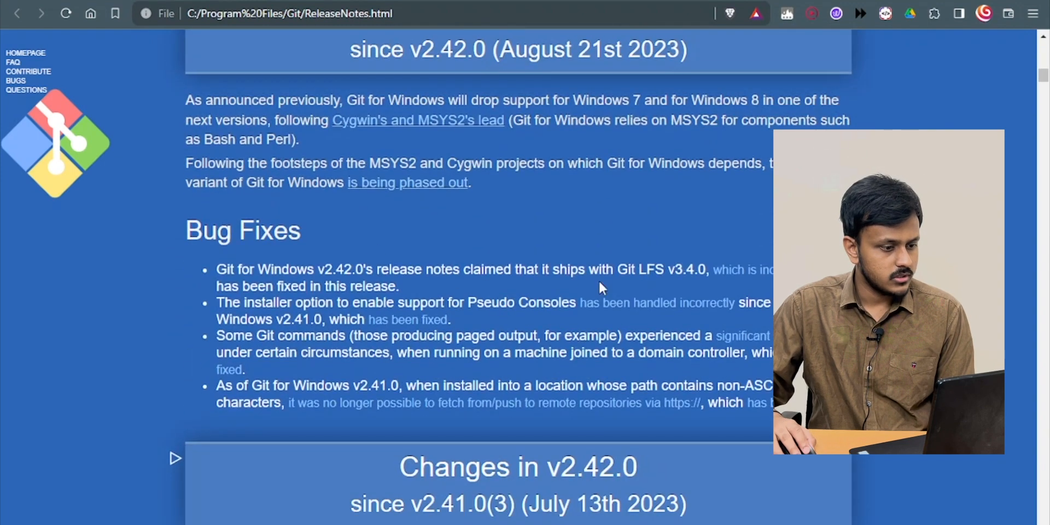
scroll(602, 287, down, 3)
scroll(602, 288, up, 5)
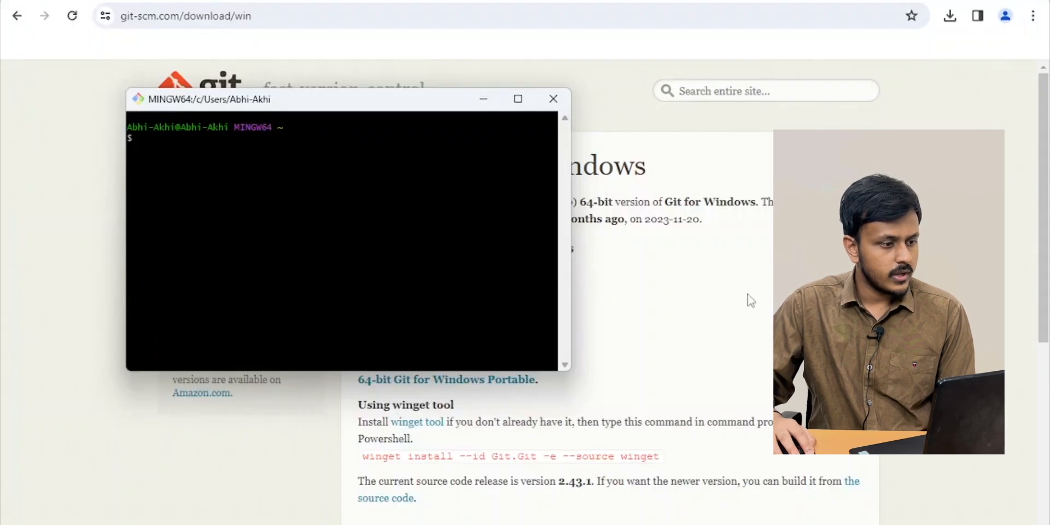
Switch to Git Bash, maximize its window and run the cd command
click(518, 98)
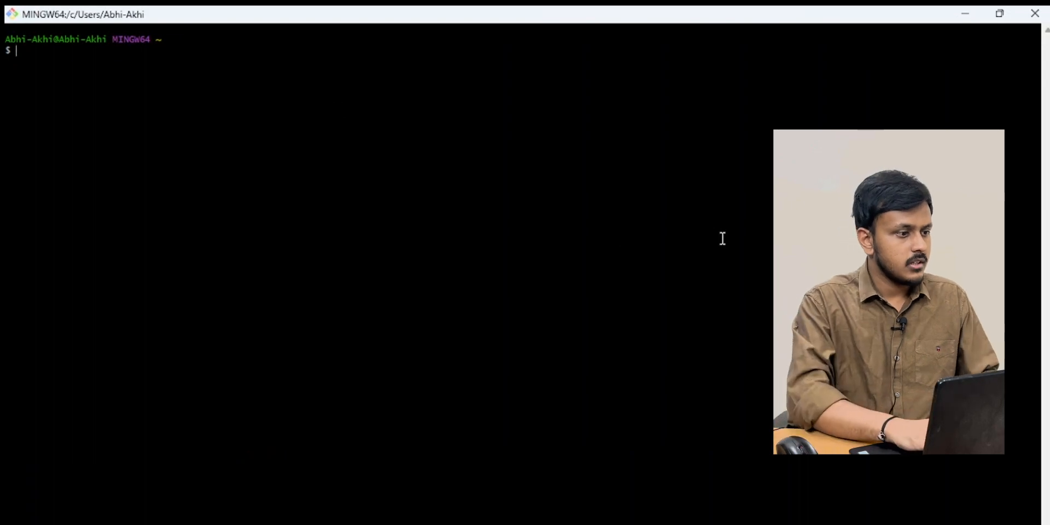
text(cd)
key(Return)
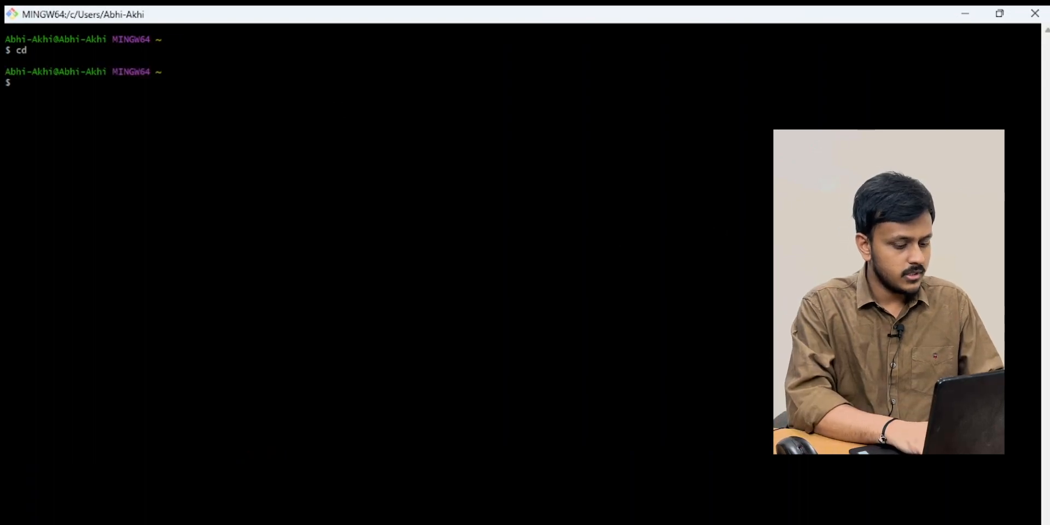